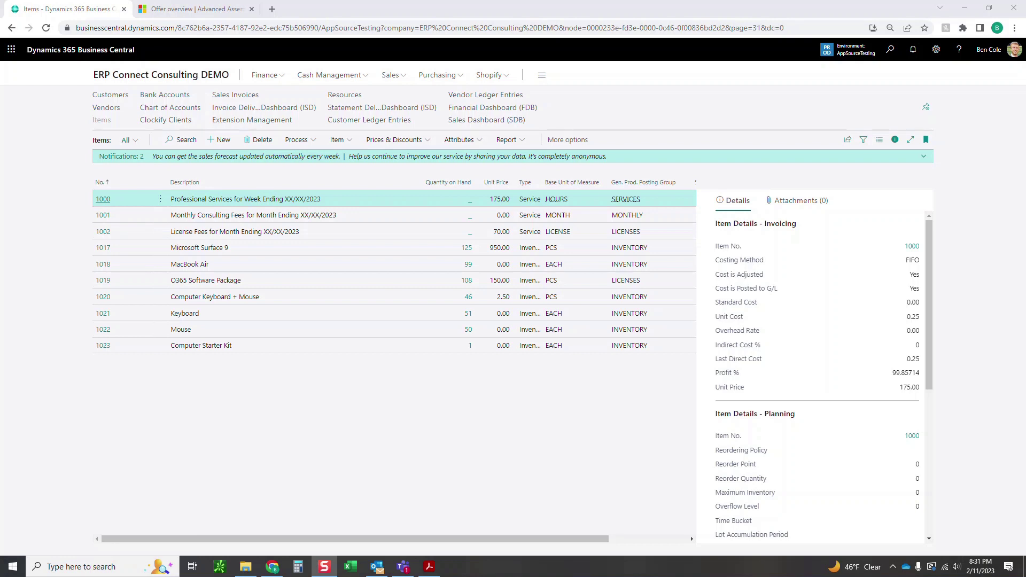
- Search AAB and land on the Advanced Assembly BOMs Setup page
{"action": "left_click", "coordinate": [890, 50]}
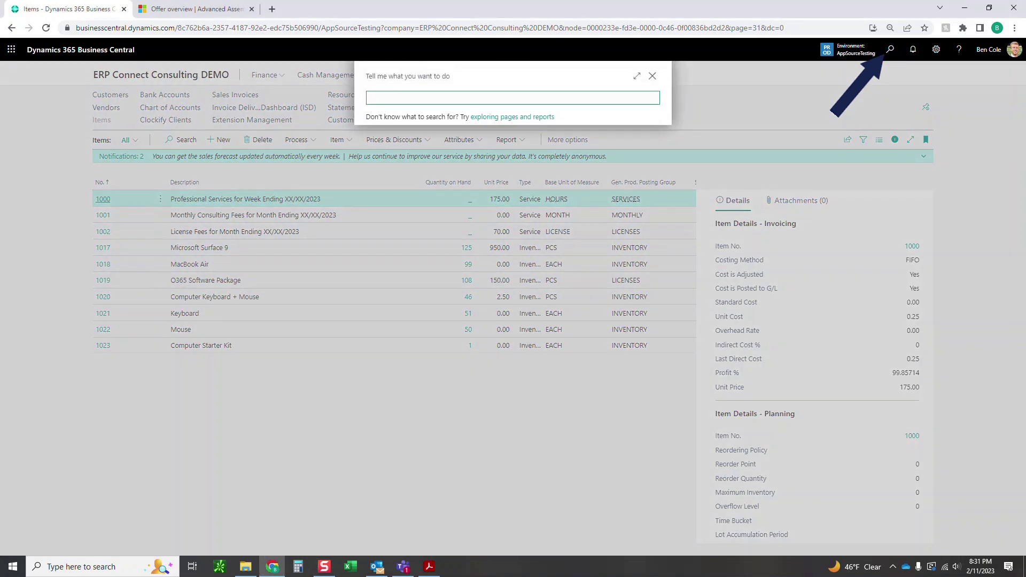
{"action": "type", "text": "AAB"}
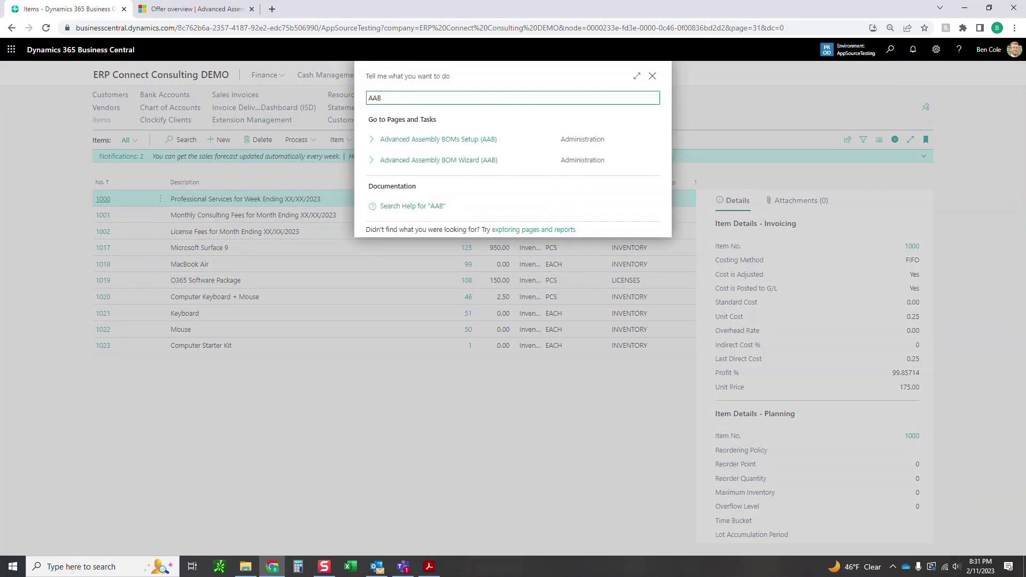
{"action": "key", "text": "Return"}
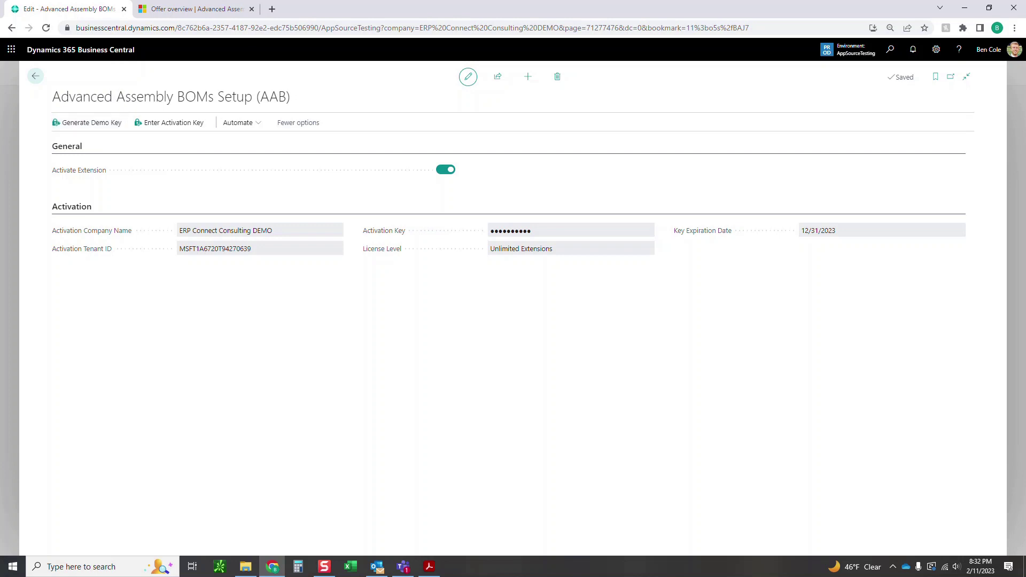
- Review the key expiration date 12/31/2023 and the activation tenant ID on the setup page
{"action": "left_click_drag", "start_coordinate": [802, 230], "coordinate": [837, 230]}
{"action": "left_click", "coordinate": [723, 321]}
{"action": "double_click", "coordinate": [215, 249]}
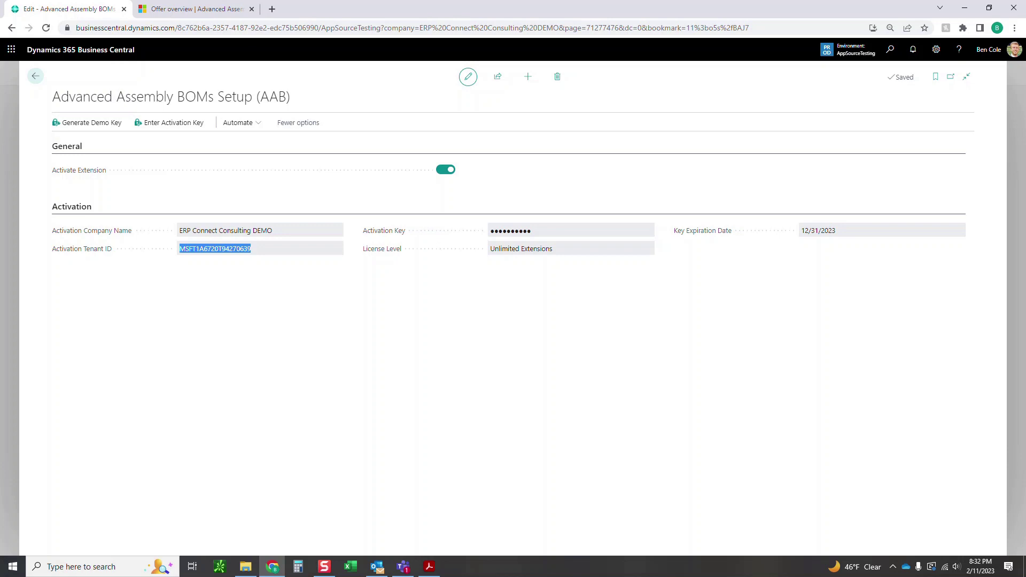
{"action": "left_click", "coordinate": [481, 361]}
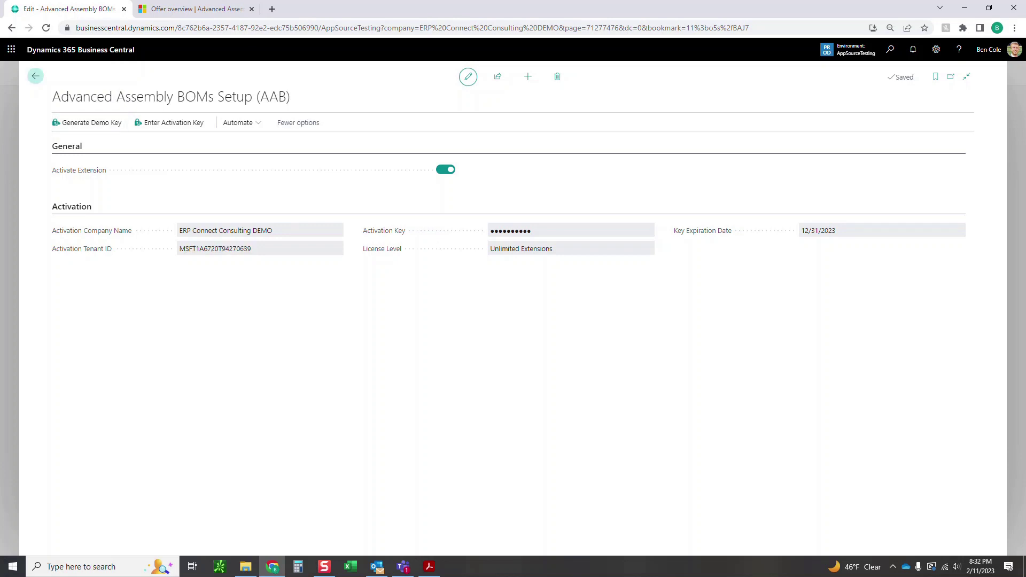
- Go back from the setup page to the Items list
{"action": "left_click", "coordinate": [34, 77]}
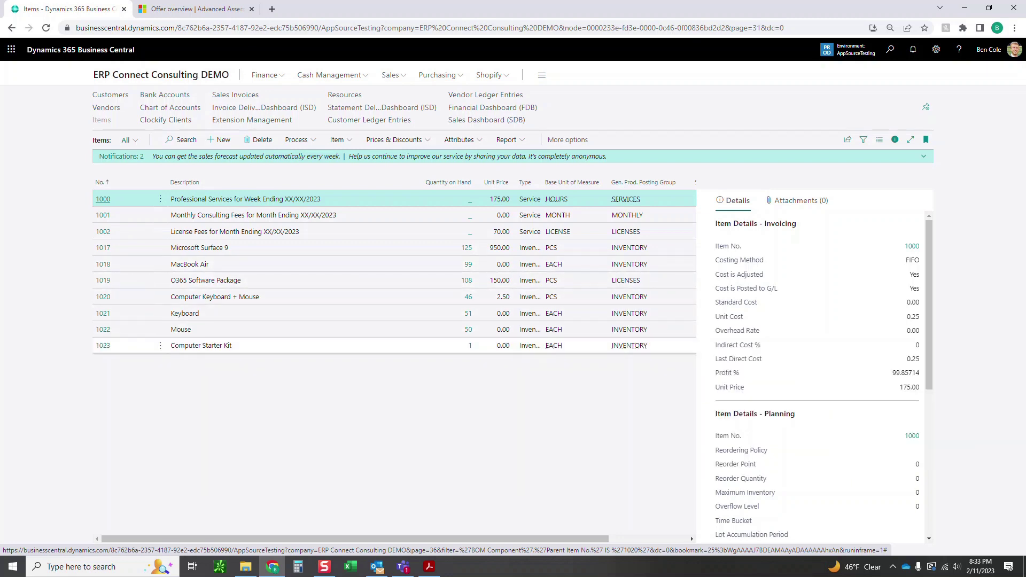
- From item 1023 Computer Starter Kit's card, bring up its assembly BOM
{"action": "left_click", "coordinate": [103, 345]}
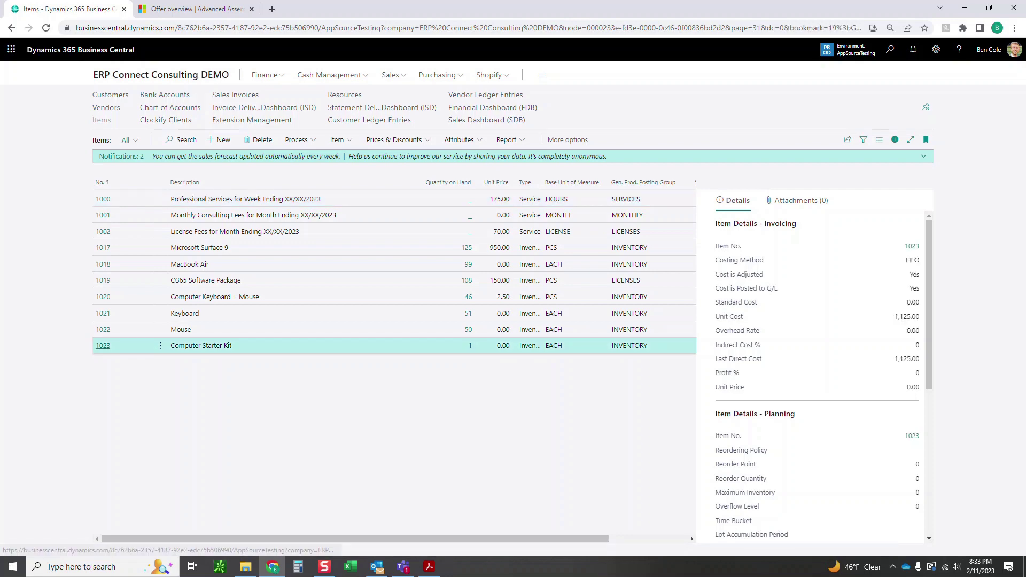
{"action": "left_click", "coordinate": [104, 345]}
{"action": "scroll", "coordinate": [385, 321], "scroll_direction": "down", "scroll_amount": 5}
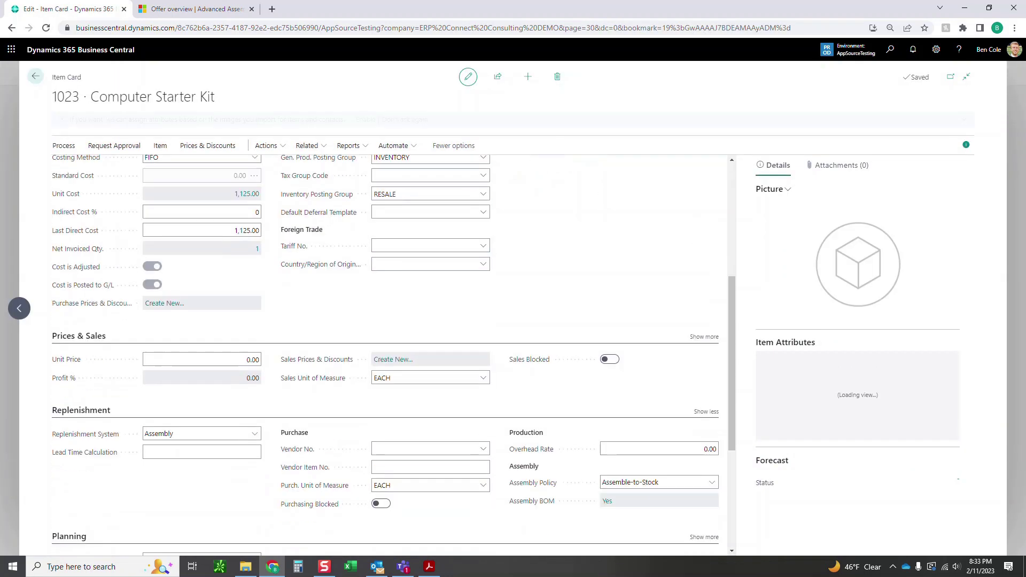
{"action": "left_click", "coordinate": [608, 440]}
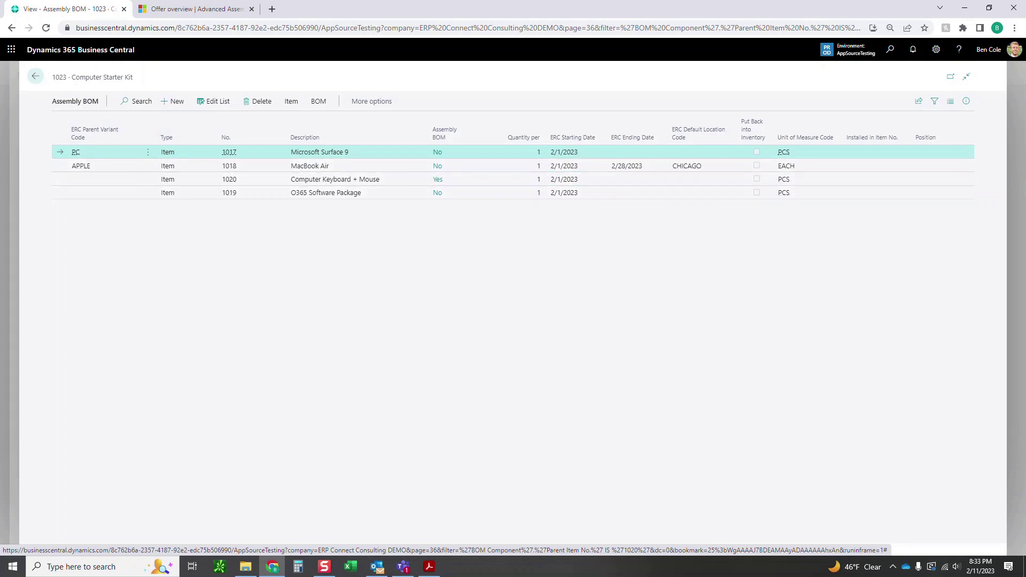
- Select the Computer Keyboard + Mouse and O365 Software Package BOM lines
{"action": "left_click", "coordinate": [104, 178]}
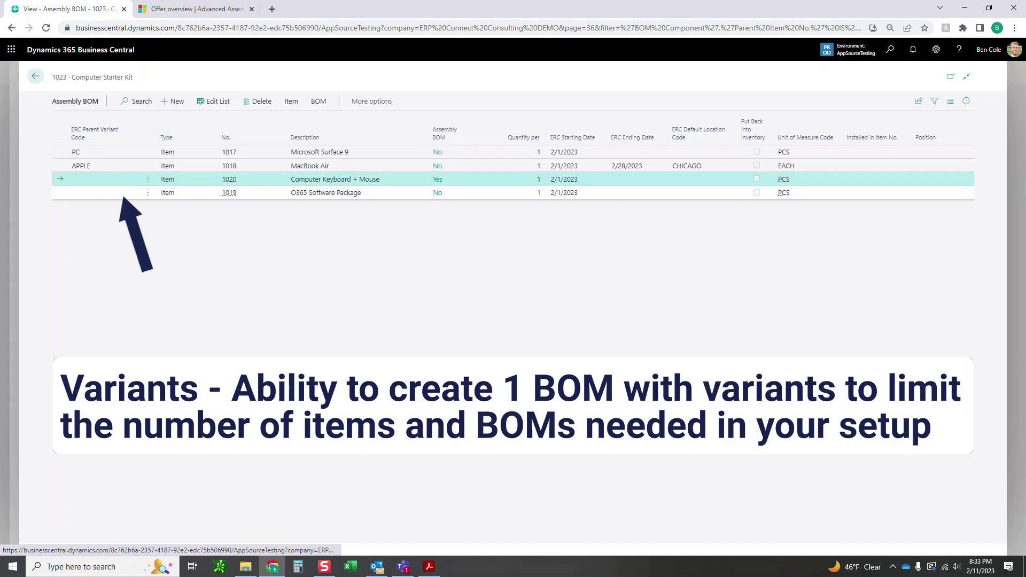
{"action": "left_click", "coordinate": [105, 192], "text": "ctrl"}
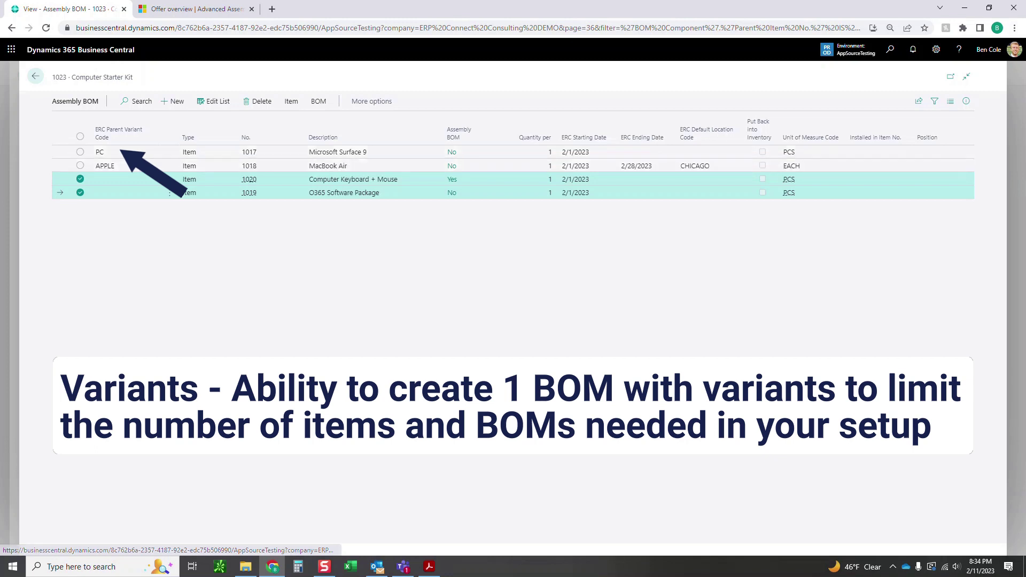
{"action": "key", "text": "Escape"}
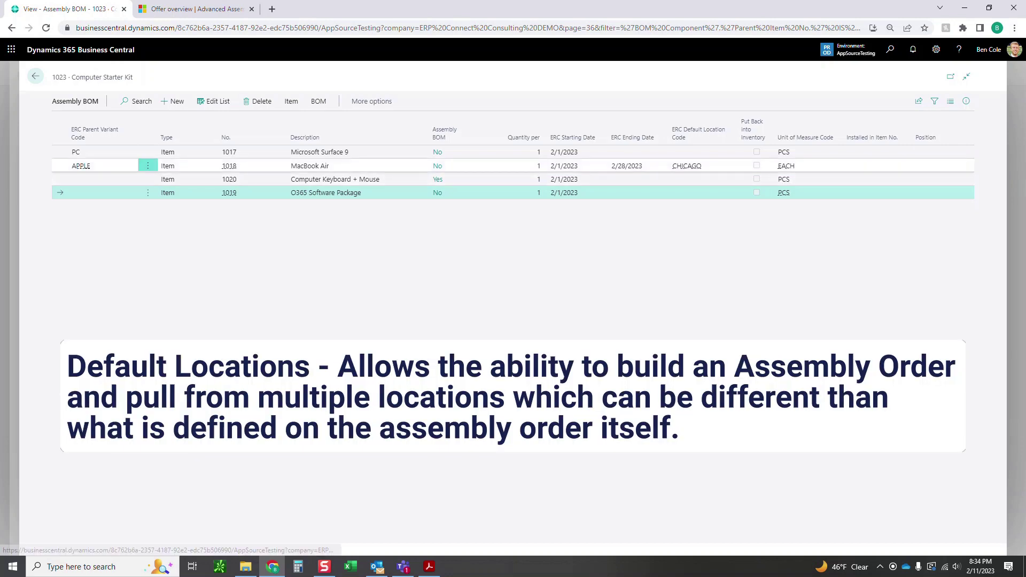
{"action": "left_click", "coordinate": [147, 165]}
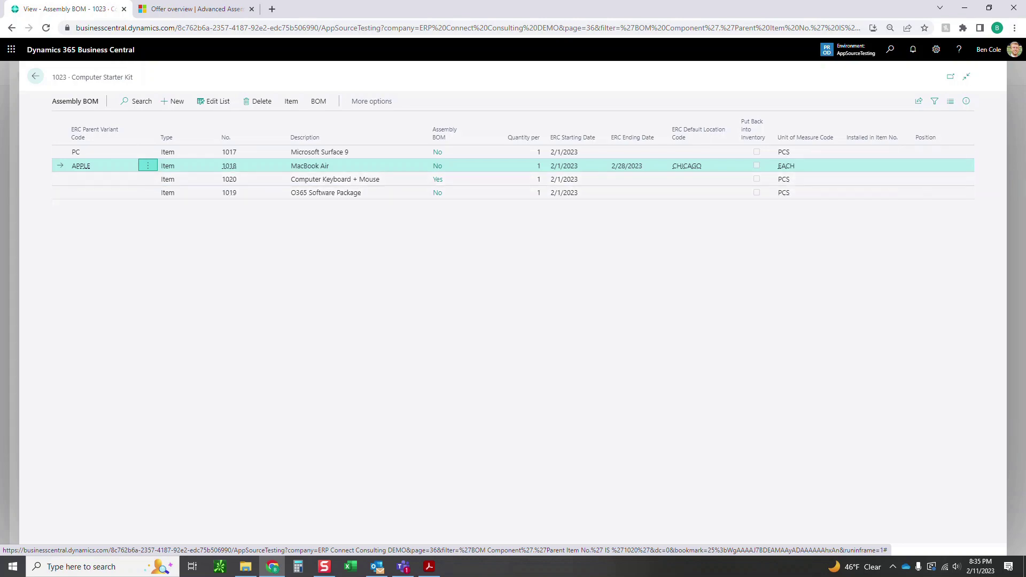
- Go to Assembly Orders and create new order A00007
{"action": "key", "text": "Escape"}
{"action": "key", "text": "alt+q"}
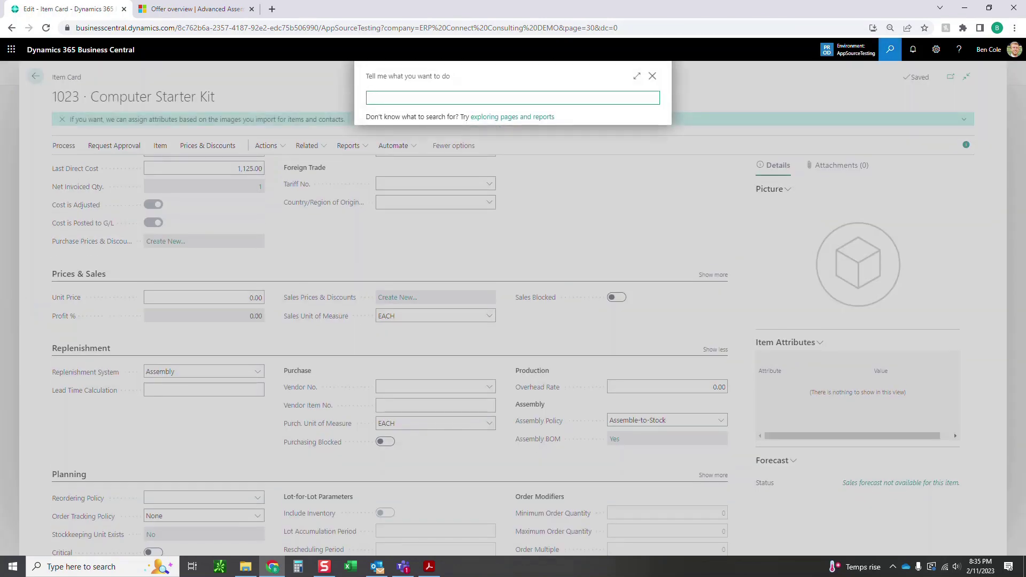
{"action": "type", "text": "assembly order"}
{"action": "key", "text": "Down"}
{"action": "key", "text": "Return"}
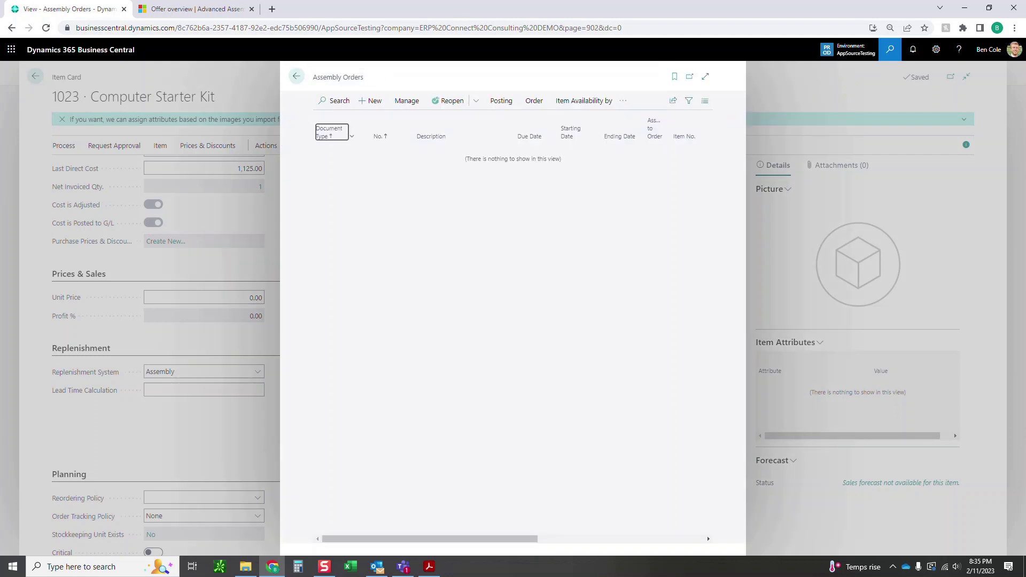
{"action": "key", "text": "alt+n"}
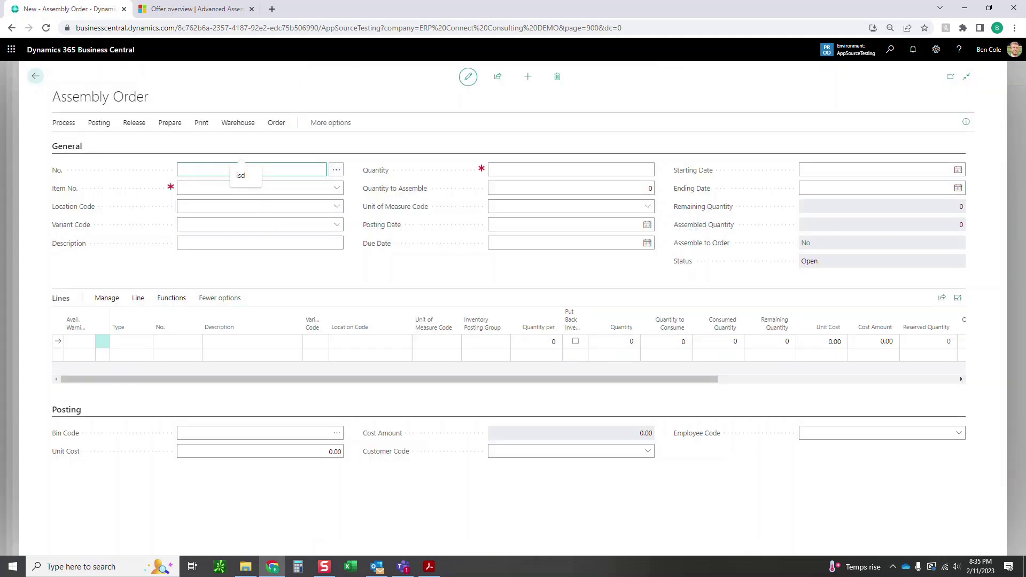
{"action": "key", "text": "Tab"}
- Set item 1023 Computer Starter Kit, location DALLAS and variant APPLE on the order
{"action": "key", "text": "Down"}
{"action": "key", "text": "Down"}
{"action": "key", "text": "Down"}
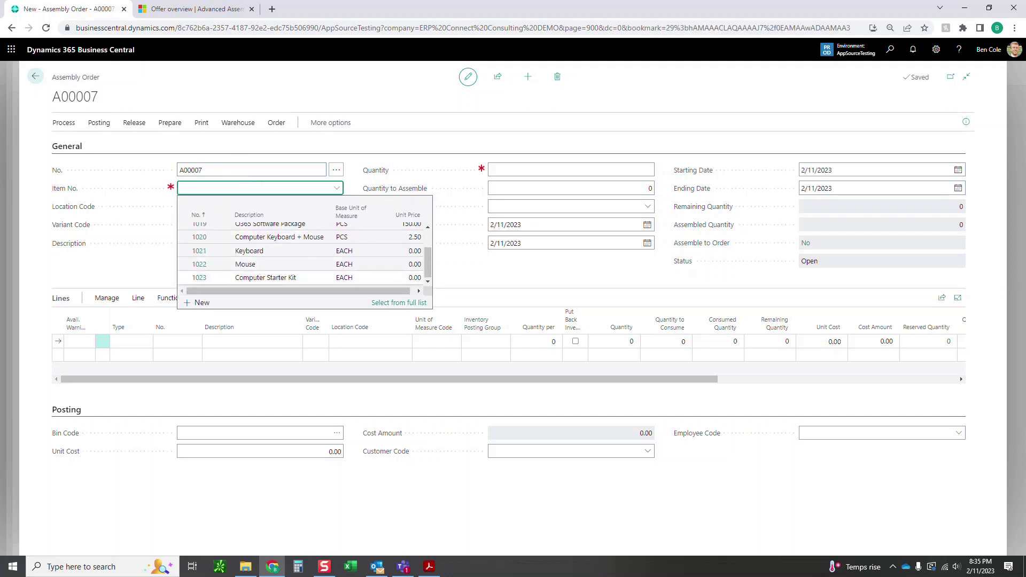
{"action": "left_click", "coordinate": [265, 278]}
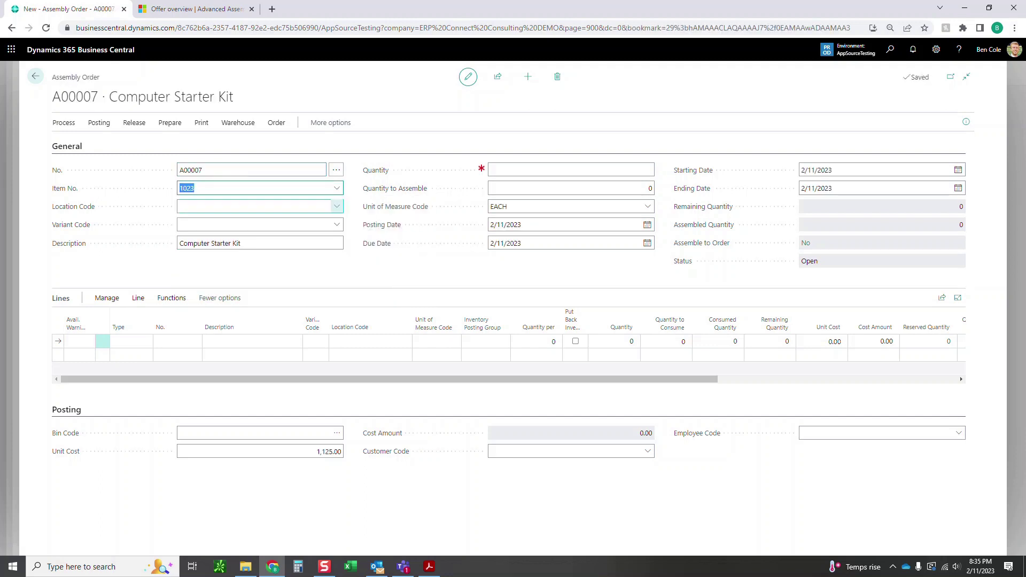
{"action": "key", "text": "Tab"}
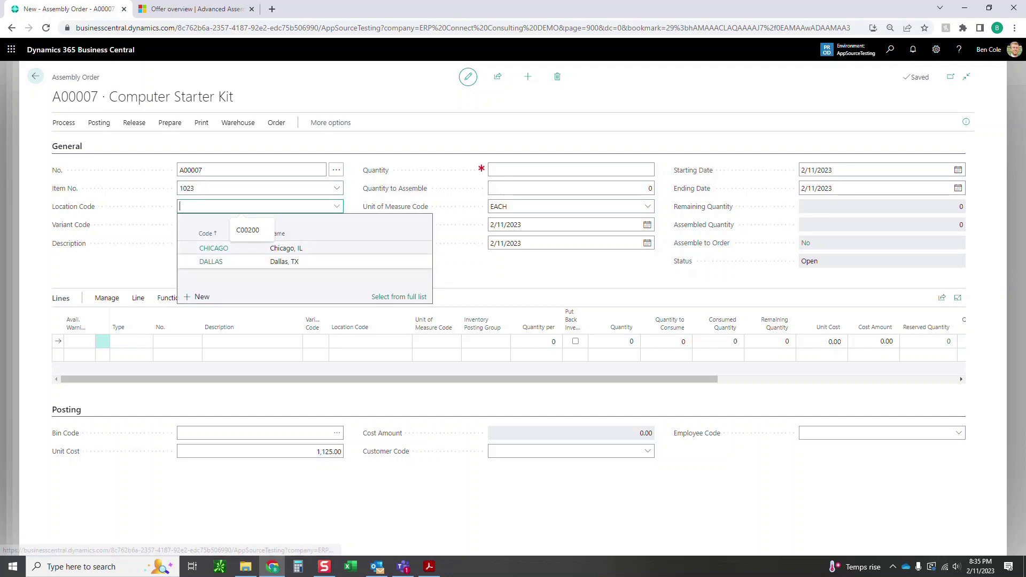
{"action": "left_click", "coordinate": [213, 262]}
{"action": "key", "text": "Tab"}
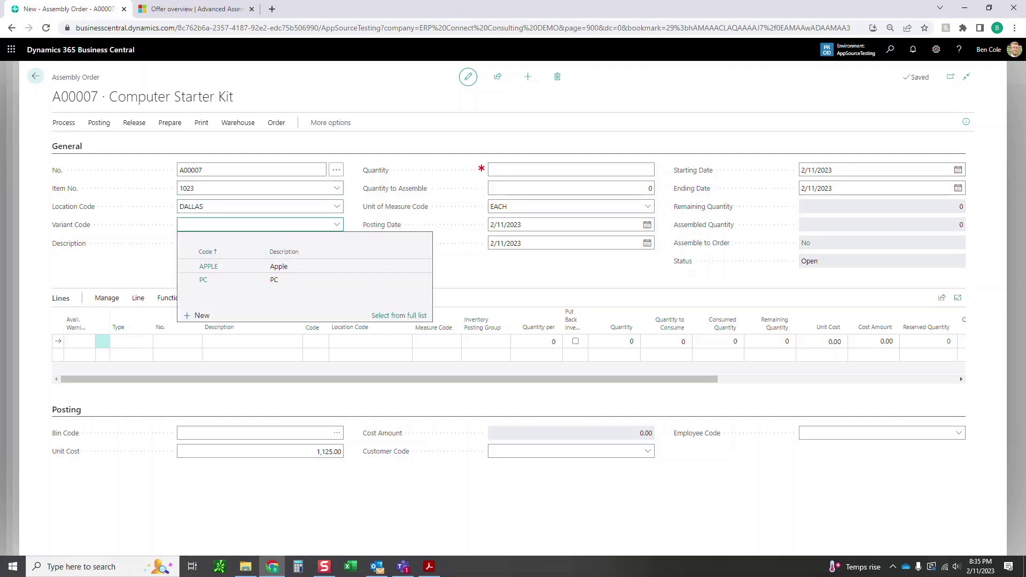
{"action": "left_click", "coordinate": [210, 267]}
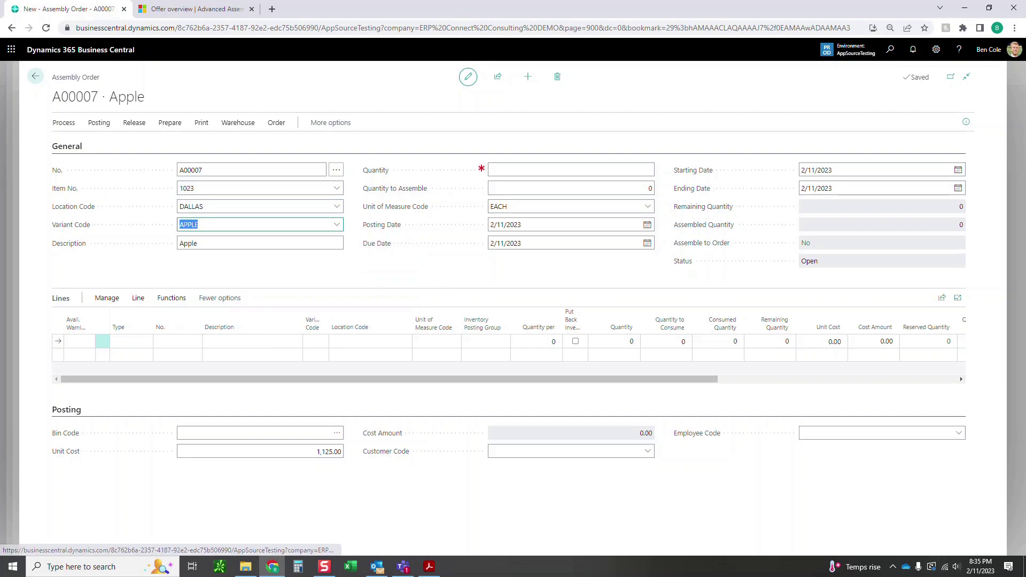
{"action": "key", "text": "Tab"}
- Enter quantity 1 and review the component lines' locations, O365 at DALLAS and MacBook Air at CHICAGO
{"action": "key", "text": "Tab"}
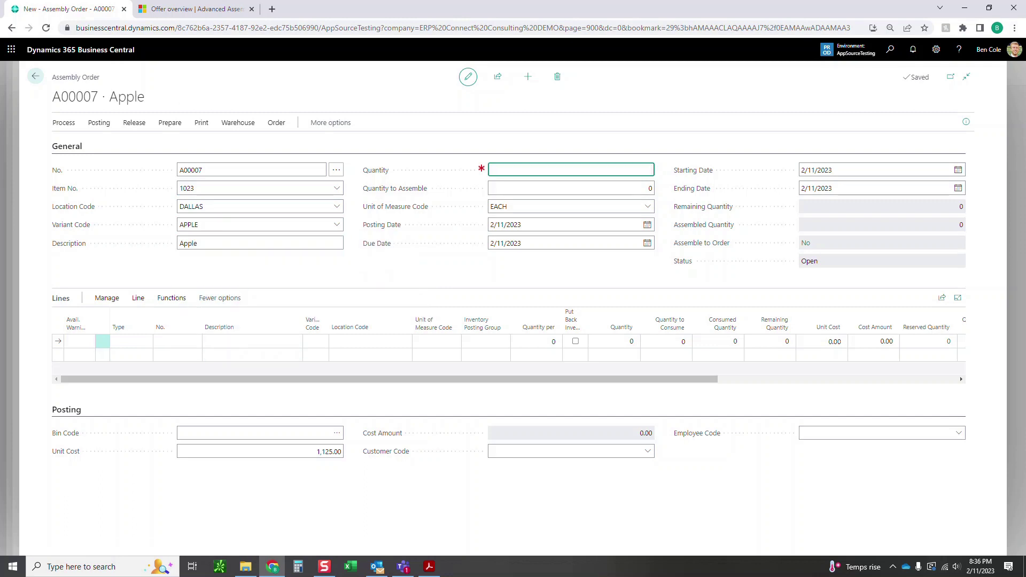
{"action": "type", "text": "1"}
{"action": "key", "text": "Tab"}
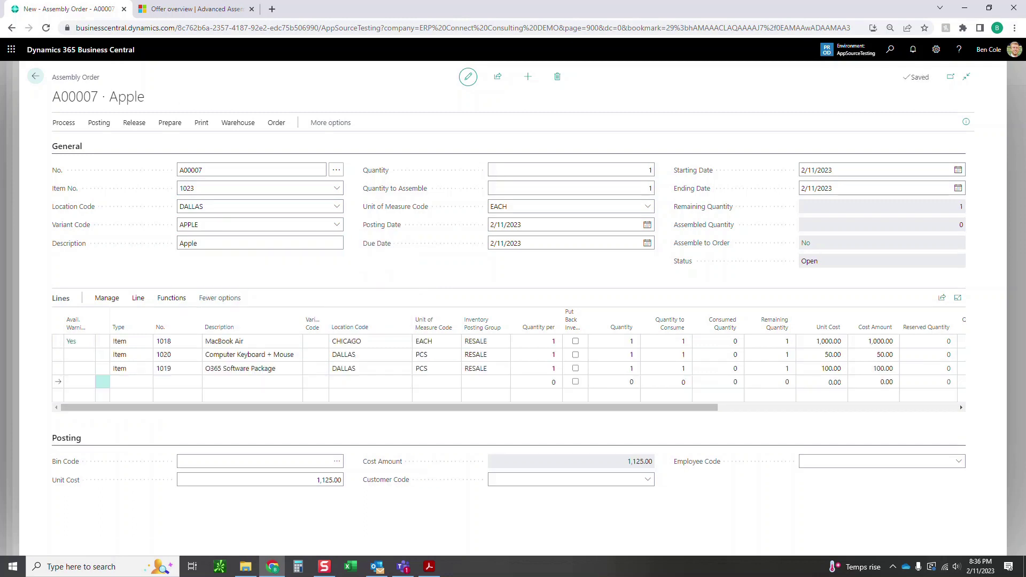
{"action": "mouse_move", "coordinate": [248, 354]}
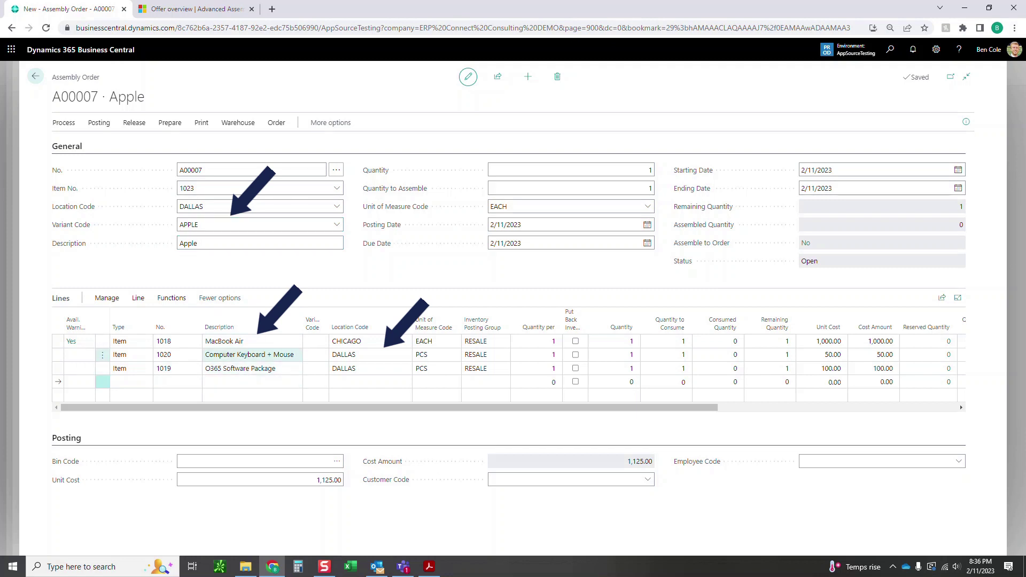
{"action": "key", "text": "Right"}
{"action": "key", "text": "Right"}
{"action": "key", "text": "Down"}
{"action": "key", "text": "Left"}
{"action": "key", "text": "Left"}
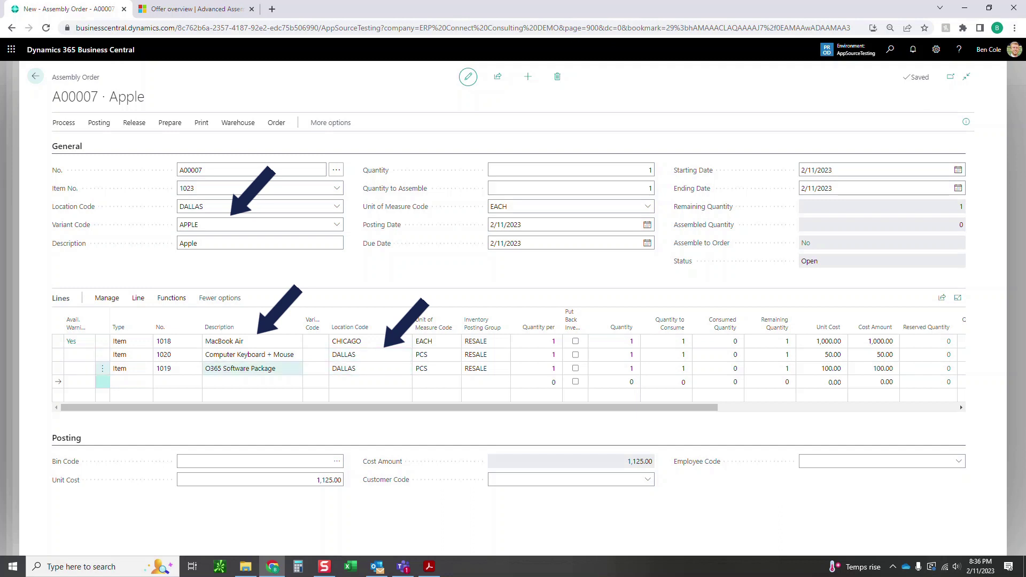
{"action": "key", "text": "Right"}
{"action": "key", "text": "Right"}
{"action": "key", "text": "Up"}
{"action": "key", "text": "Up"}
{"action": "key", "text": "Left"}
{"action": "key", "text": "Left"}
{"action": "key", "text": "Right"}
{"action": "key", "text": "Right"}
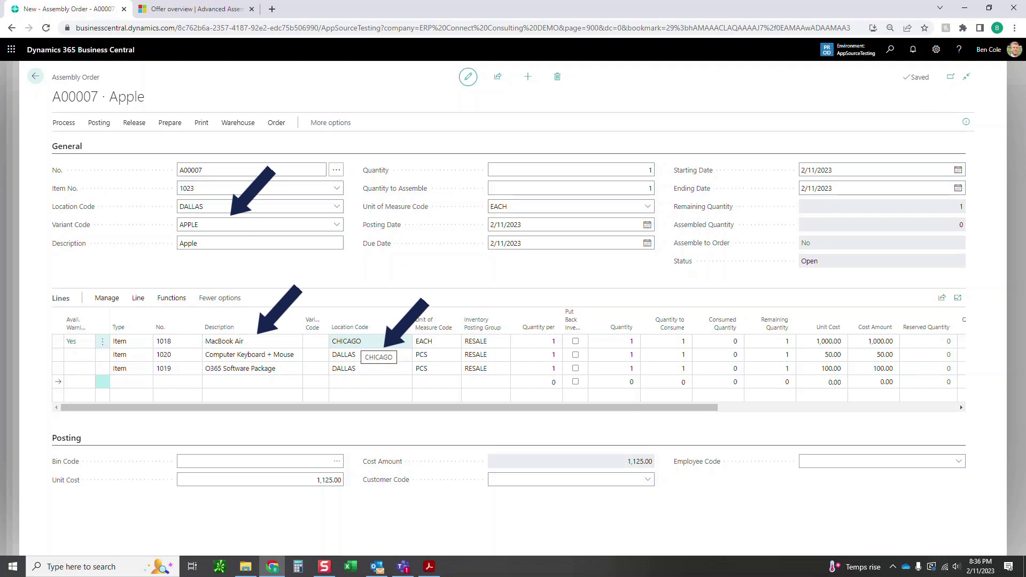
{"action": "key", "text": "Escape"}
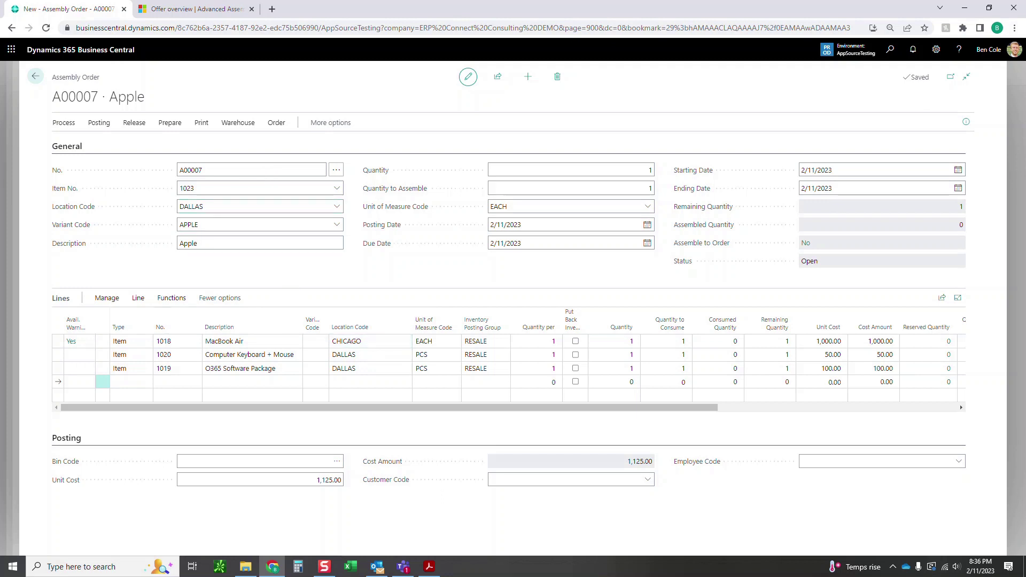
- Change the order's variant code from APPLE to PC
{"action": "left_click", "coordinate": [337, 224]}
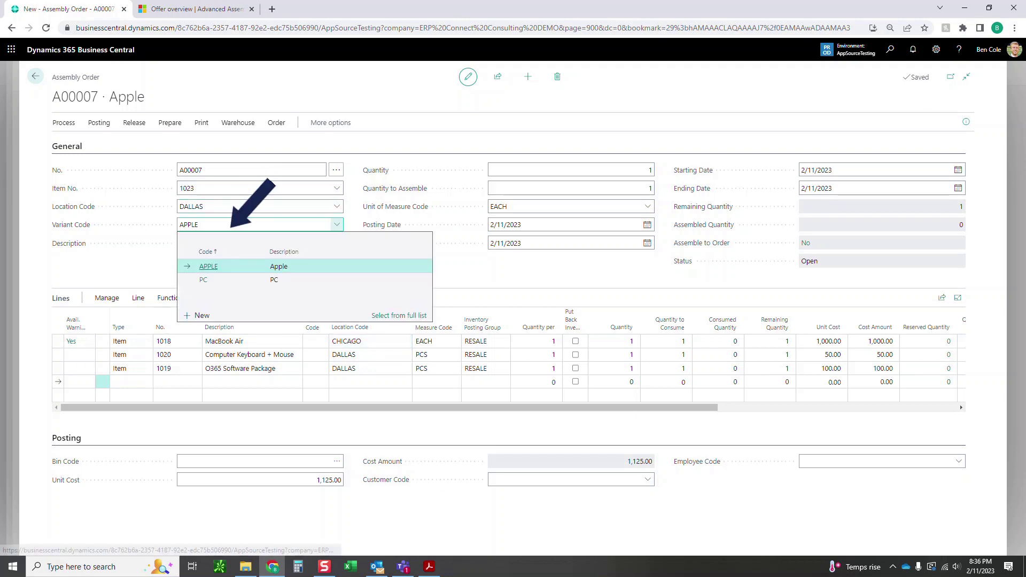
{"action": "left_click", "coordinate": [217, 279]}
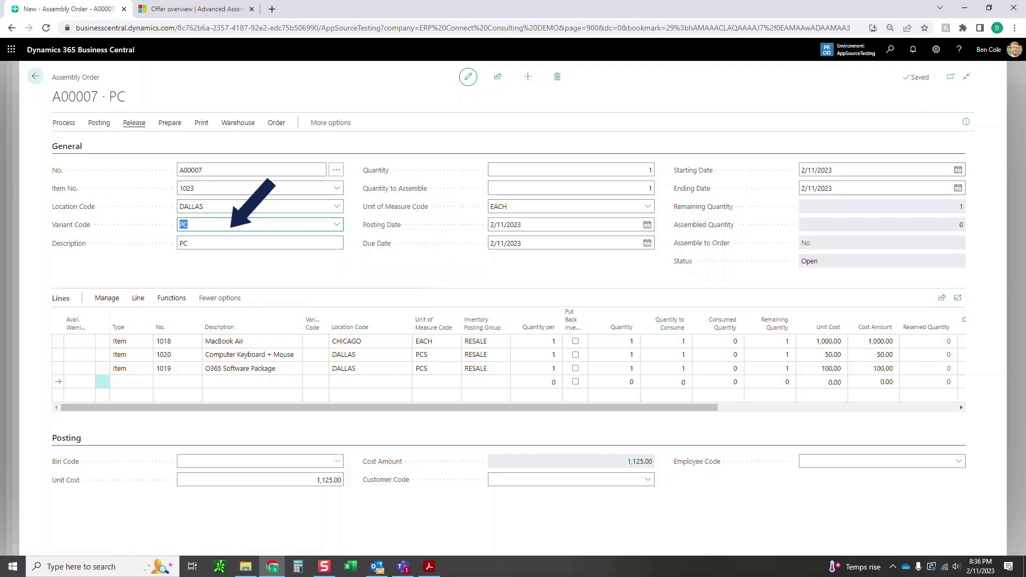
- Refresh the lines from the assembly BOM so Microsoft Surface 9 replaces MacBook Air
{"action": "left_click", "coordinate": [134, 122]}
{"action": "left_click", "coordinate": [169, 122]}
{"action": "left_click", "coordinate": [157, 143]}
{"action": "left_click", "coordinate": [557, 331]}
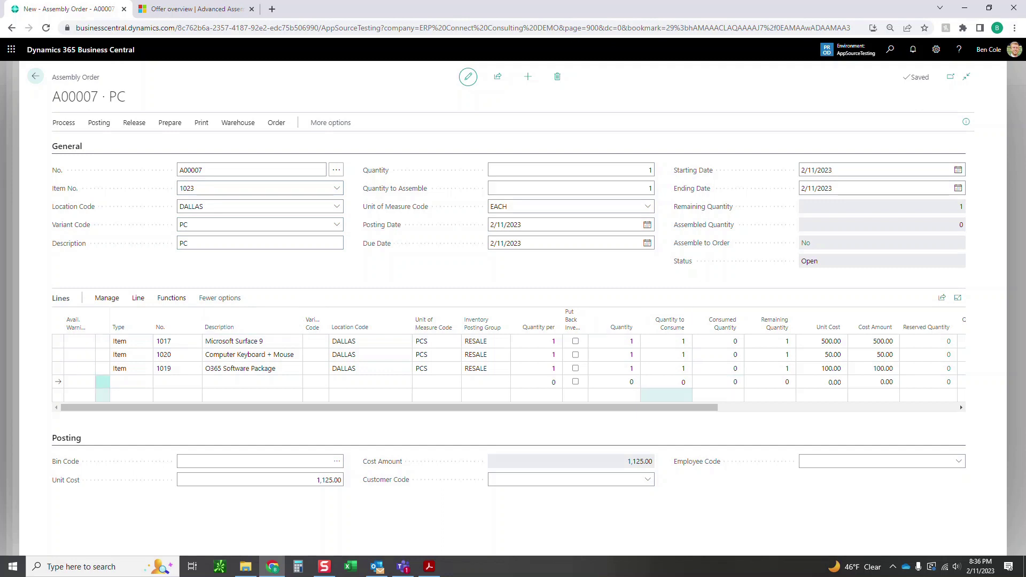
{"action": "left_click", "coordinate": [131, 382]}
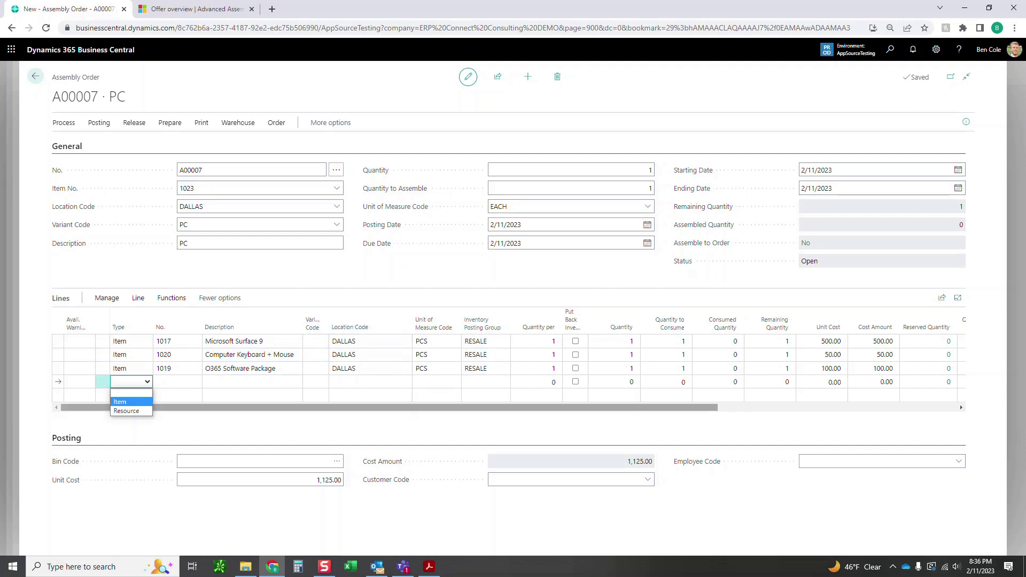
- Add an item line for Keyboard 1021 marked Put Back into Inventory
{"action": "left_click", "coordinate": [120, 401]}
{"action": "key", "text": "Tab"}
{"action": "type", "text": "BEN"}
{"action": "key", "text": "Down"}
{"action": "key", "text": "Down"}
{"action": "key", "text": "Down"}
{"action": "key", "text": "Return"}
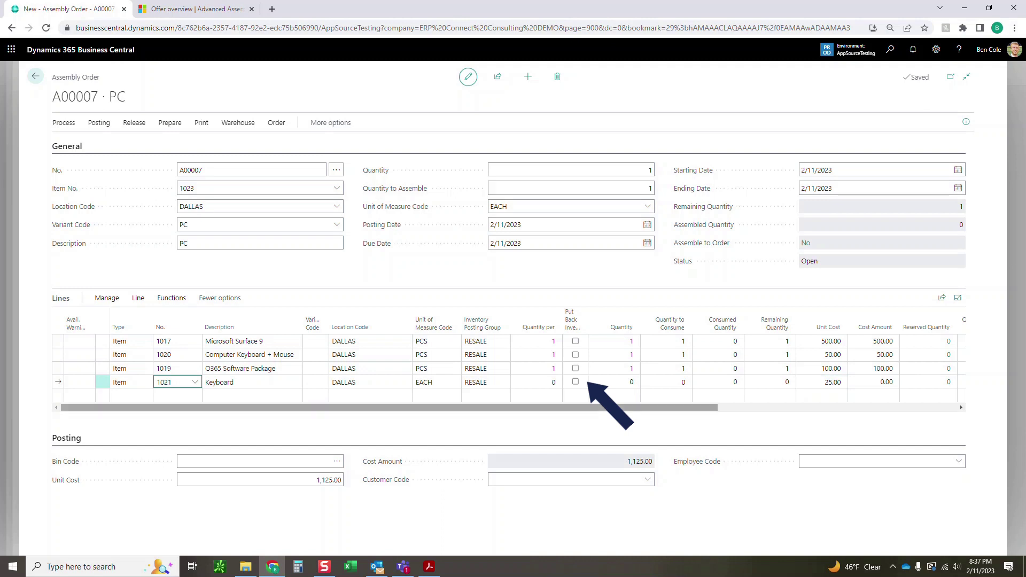
{"action": "key", "text": "Tab"}
{"action": "key", "text": "Tab"}
{"action": "key", "text": "Tab"}
{"action": "key", "text": "Tab"}
{"action": "key", "text": "Tab"}
{"action": "key", "text": "Tab"}
{"action": "key", "text": "Tab"}
{"action": "key", "text": "space"}
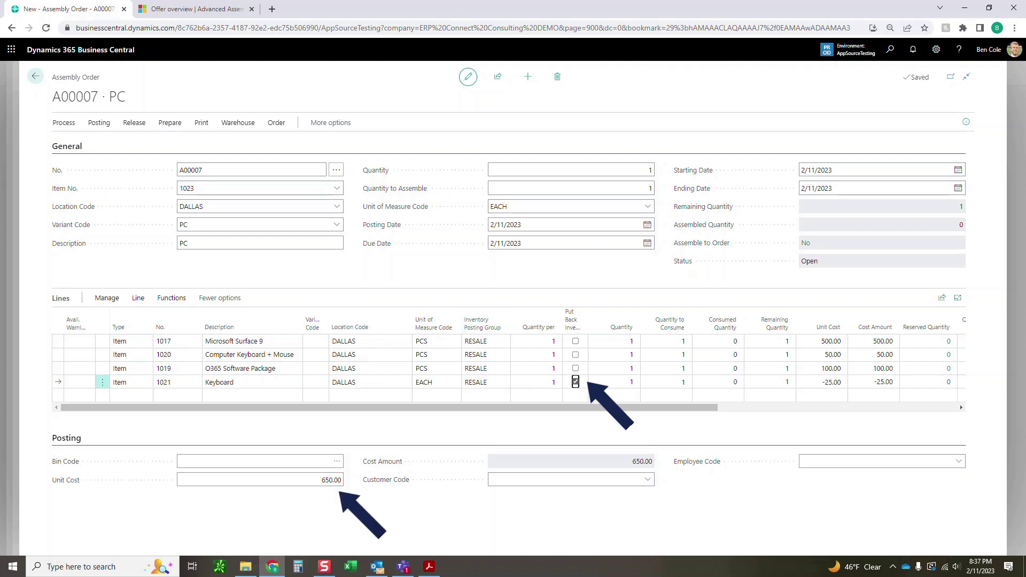
- Update the unit cost so the order recalculates to 625.00
{"action": "left_click", "coordinate": [169, 122]}
{"action": "left_click", "coordinate": [77, 144]}
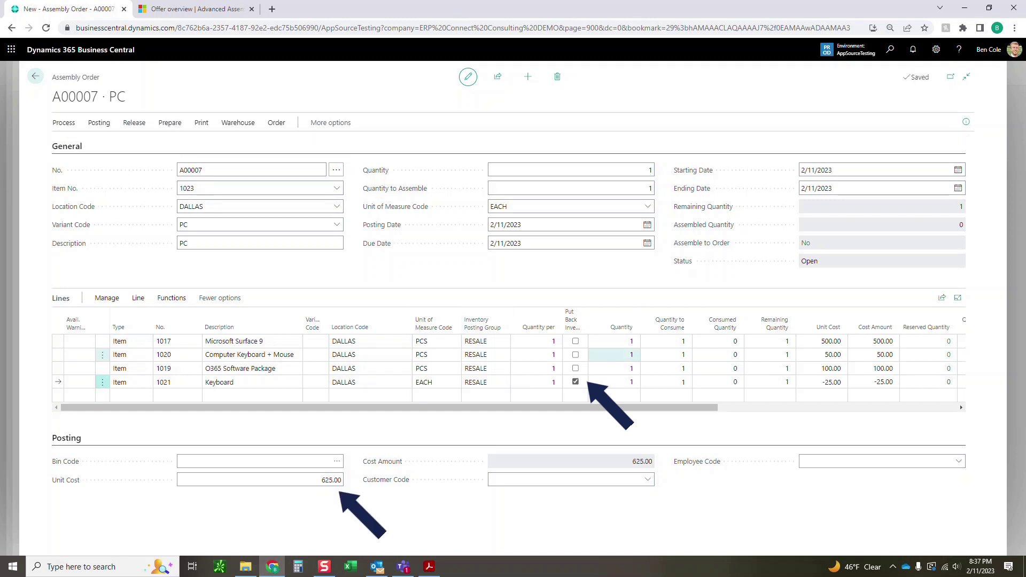